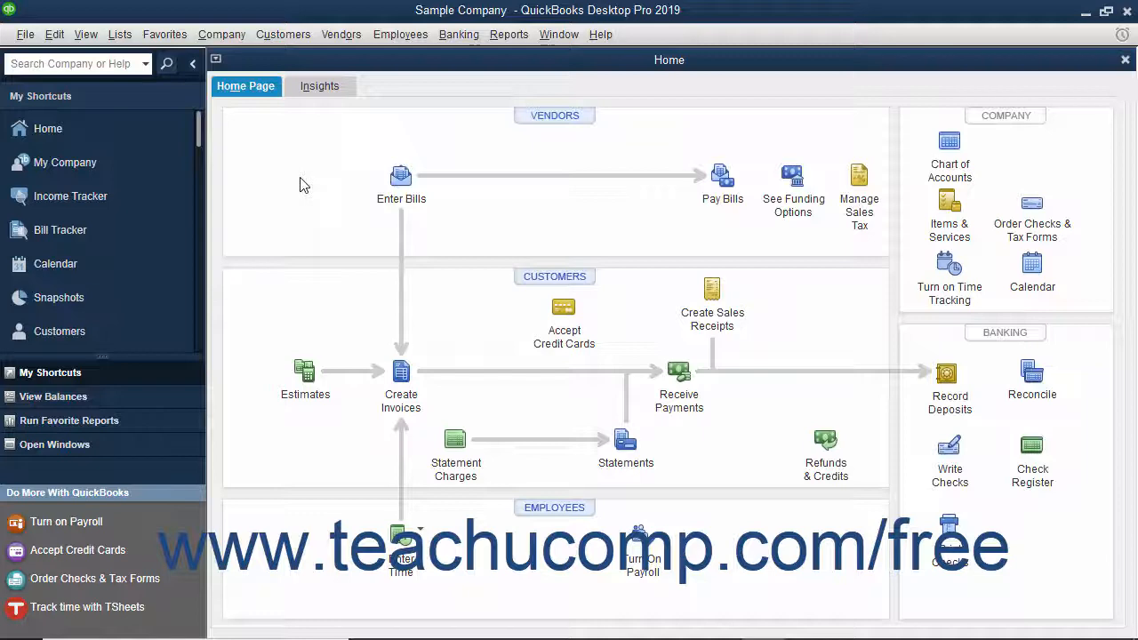
Start a new vendor record in the Vendor Center and enter Office Supply Company as the vendor name
{"action": "left_click", "coordinate": [341, 34]}
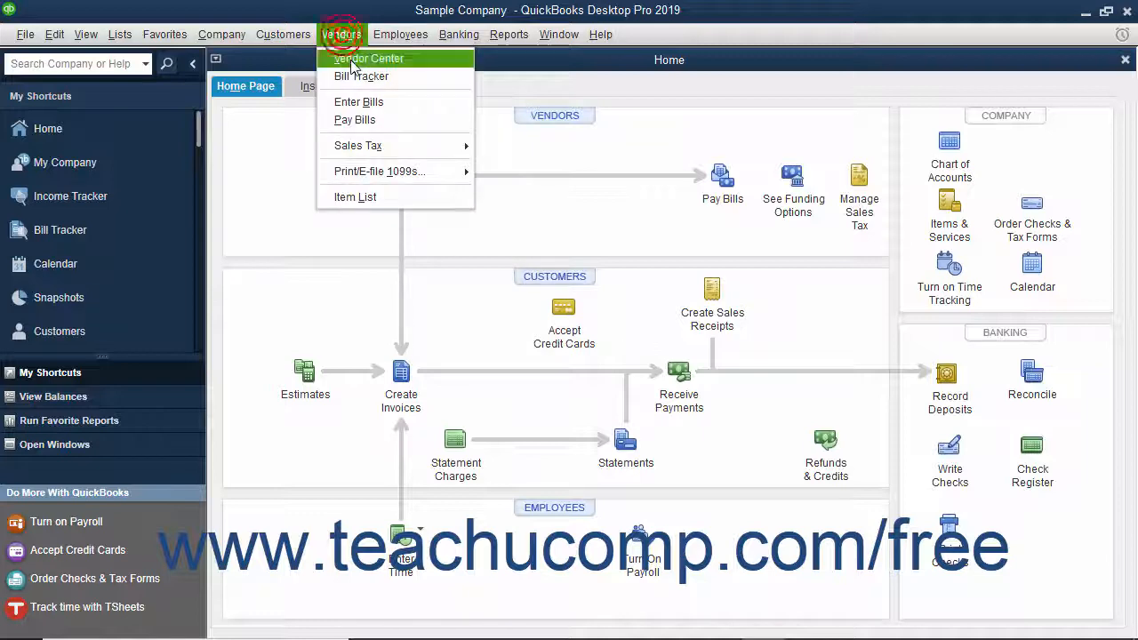
{"action": "left_click", "coordinate": [352, 59]}
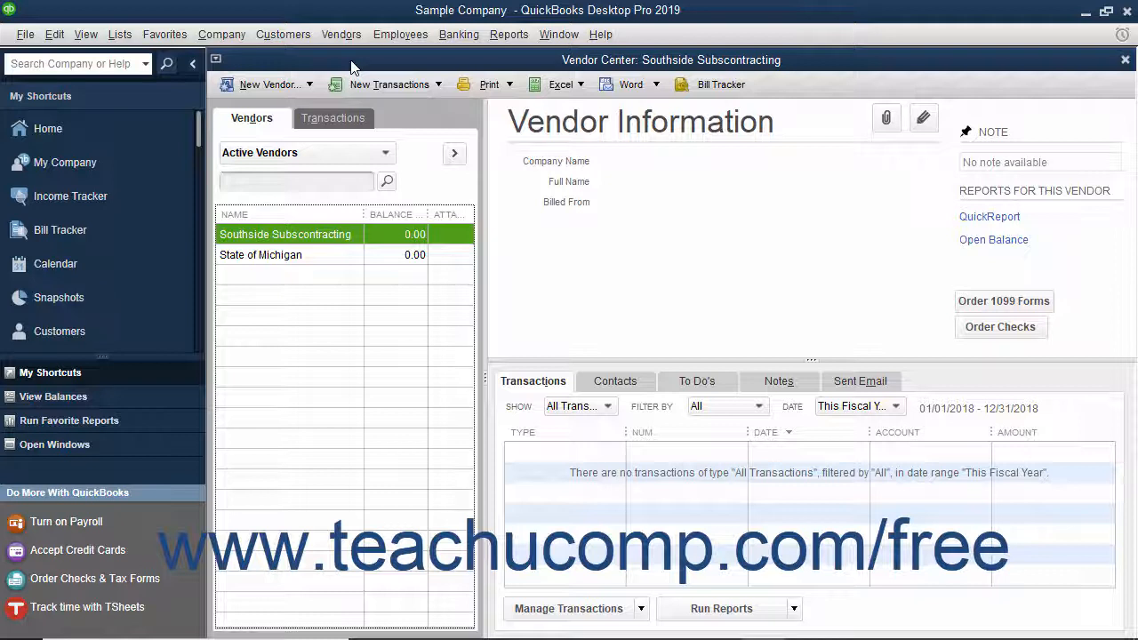
{"action": "left_click", "coordinate": [284, 86]}
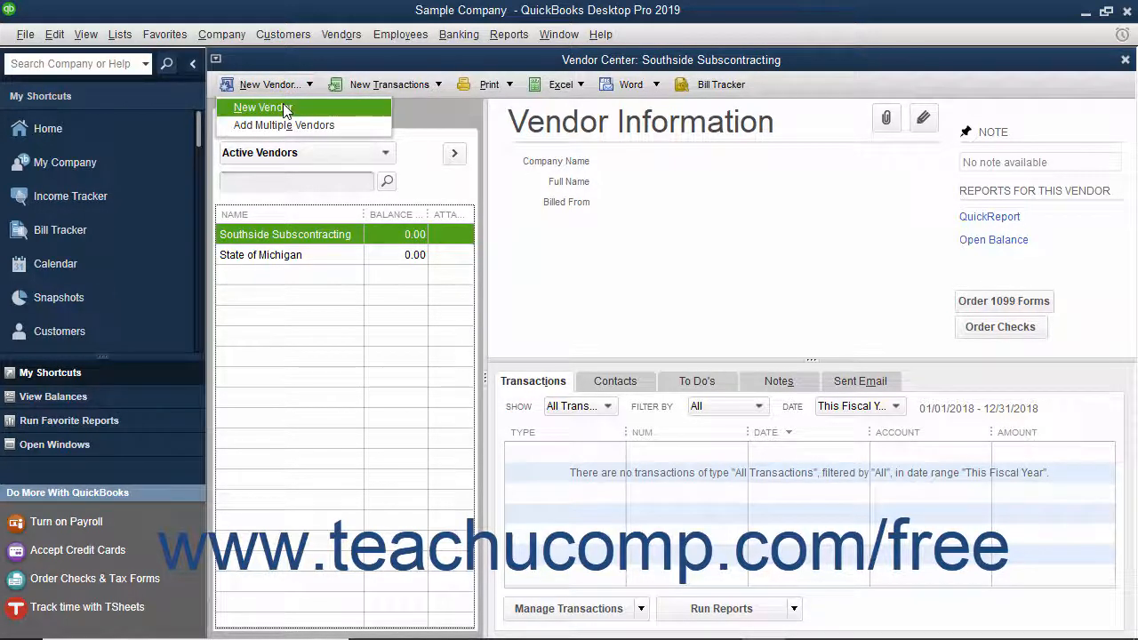
{"action": "left_click", "coordinate": [285, 109]}
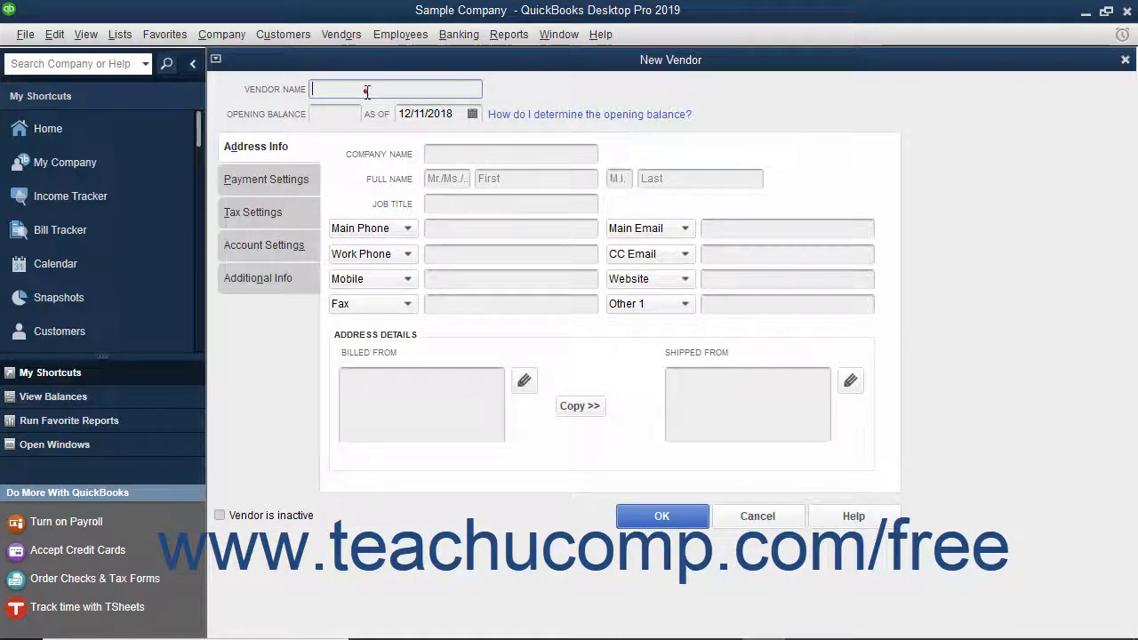
{"action": "type", "text": "Office Supply Company"}
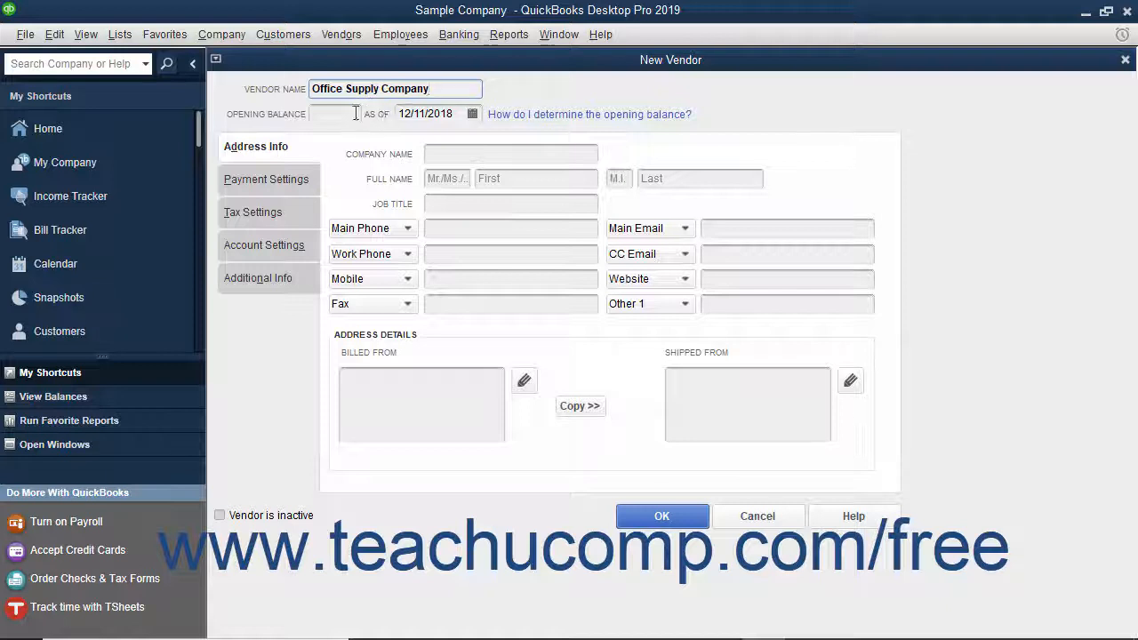
Enter Office Supply Company as the company name in the vendor's address information
{"action": "left_click", "coordinate": [342, 113]}
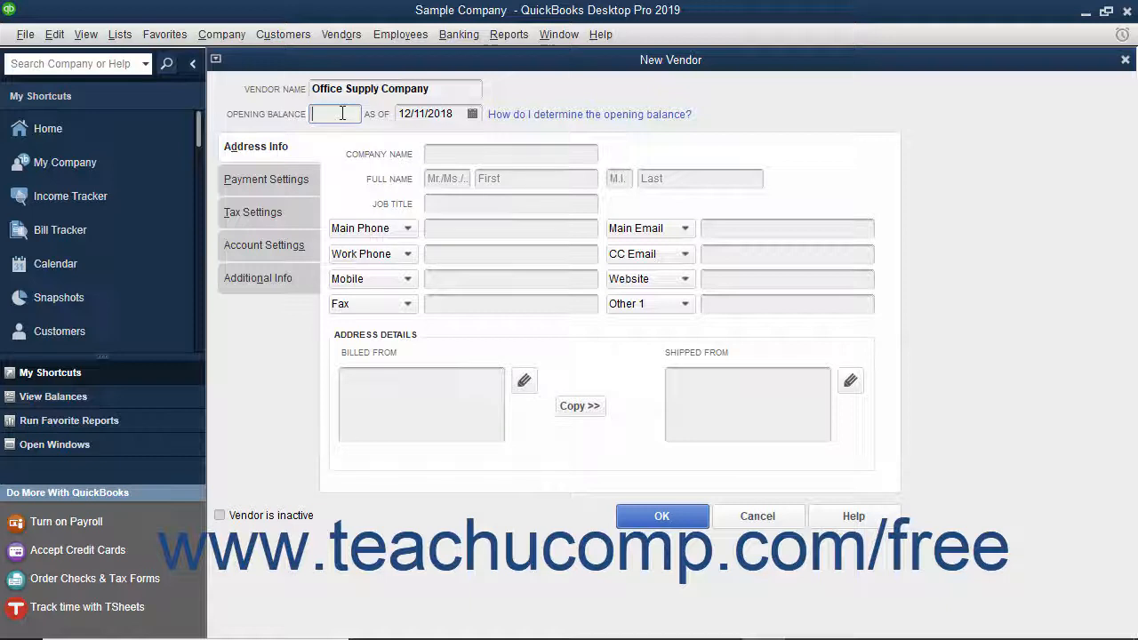
{"action": "left_click", "coordinate": [405, 114]}
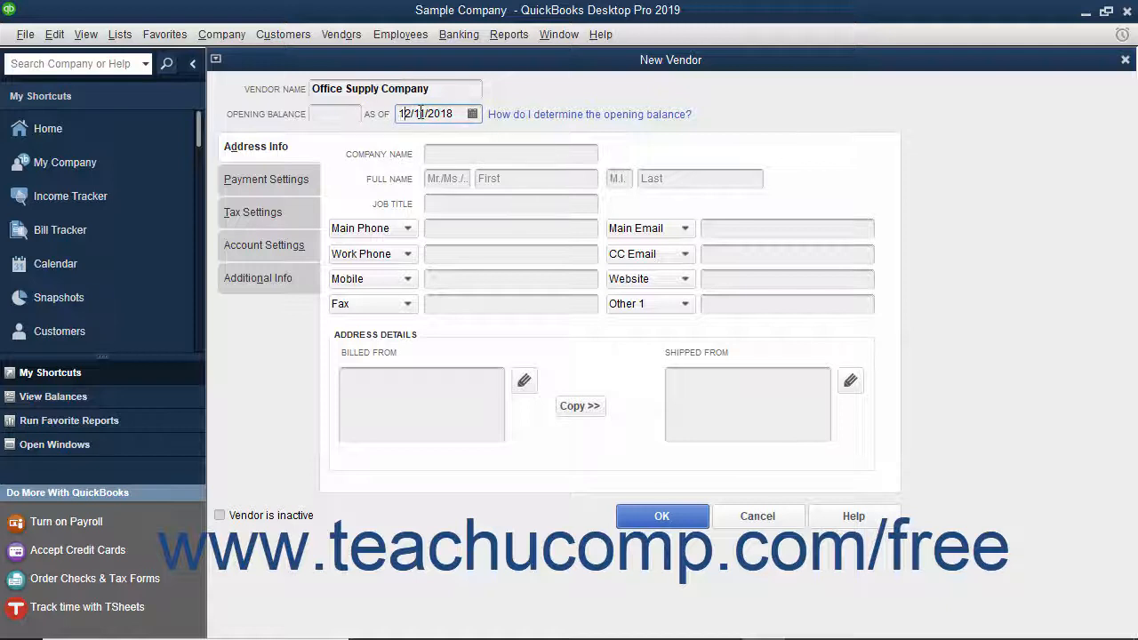
{"action": "left_click", "coordinate": [284, 148]}
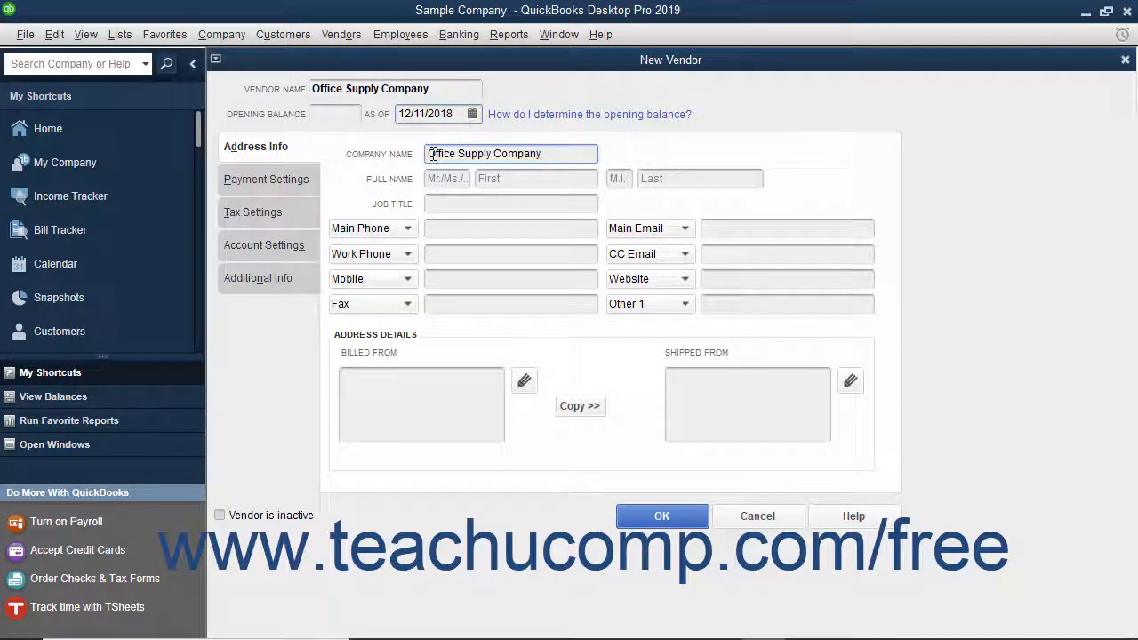
{"action": "left_click", "coordinate": [453, 179]}
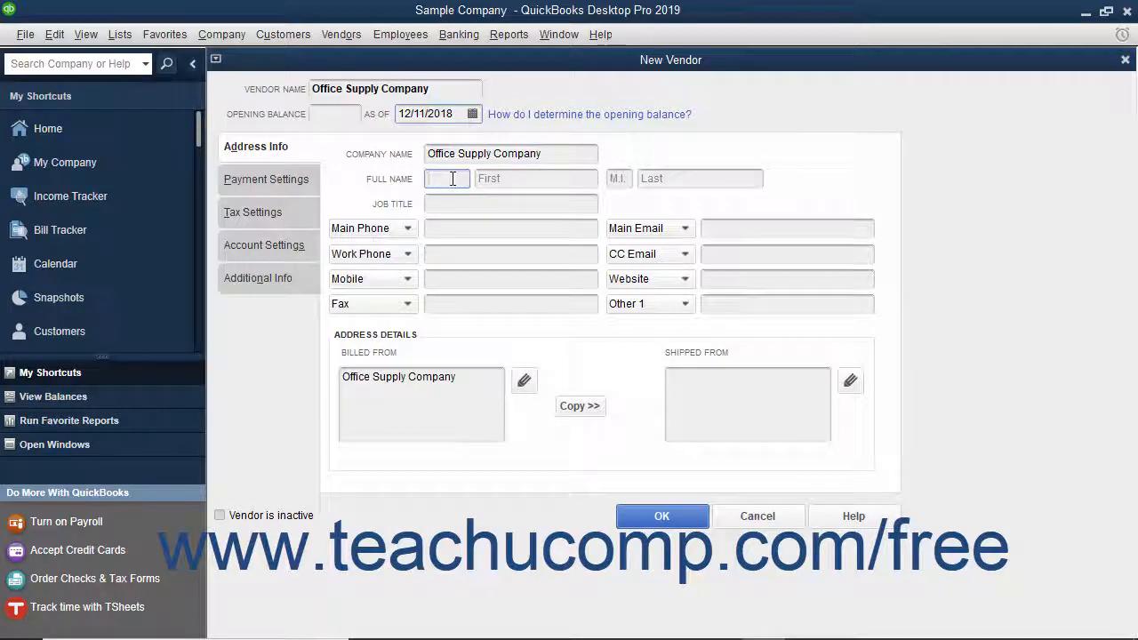
{"action": "left_click", "coordinate": [453, 207]}
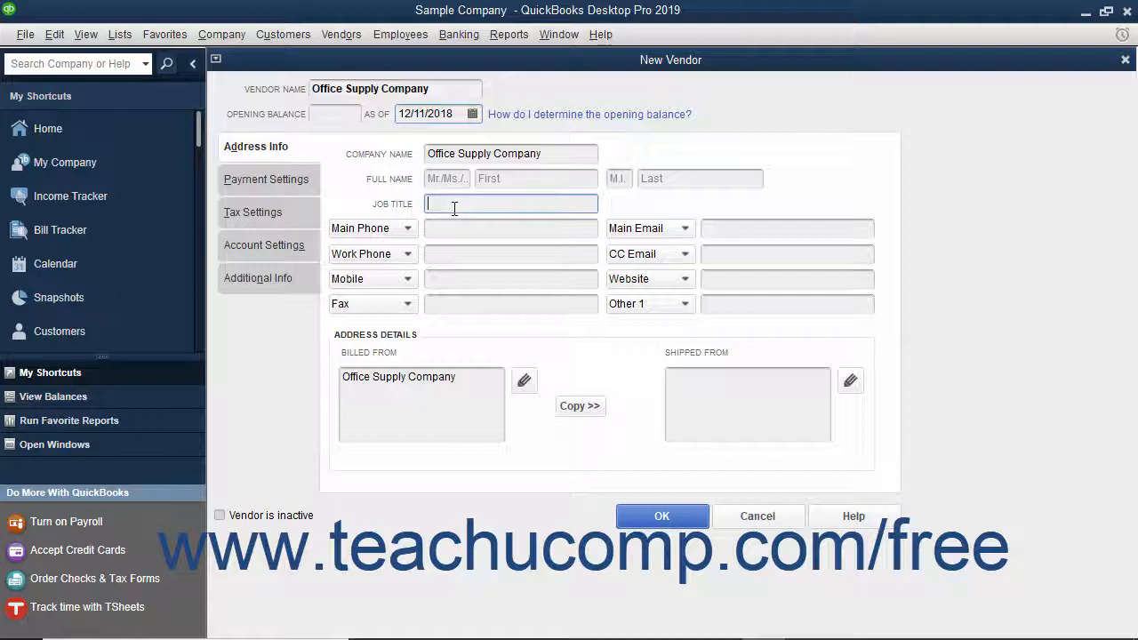
Examine the contact label choices offered for the Main Phone and Other 1 fields
{"action": "left_click", "coordinate": [409, 230]}
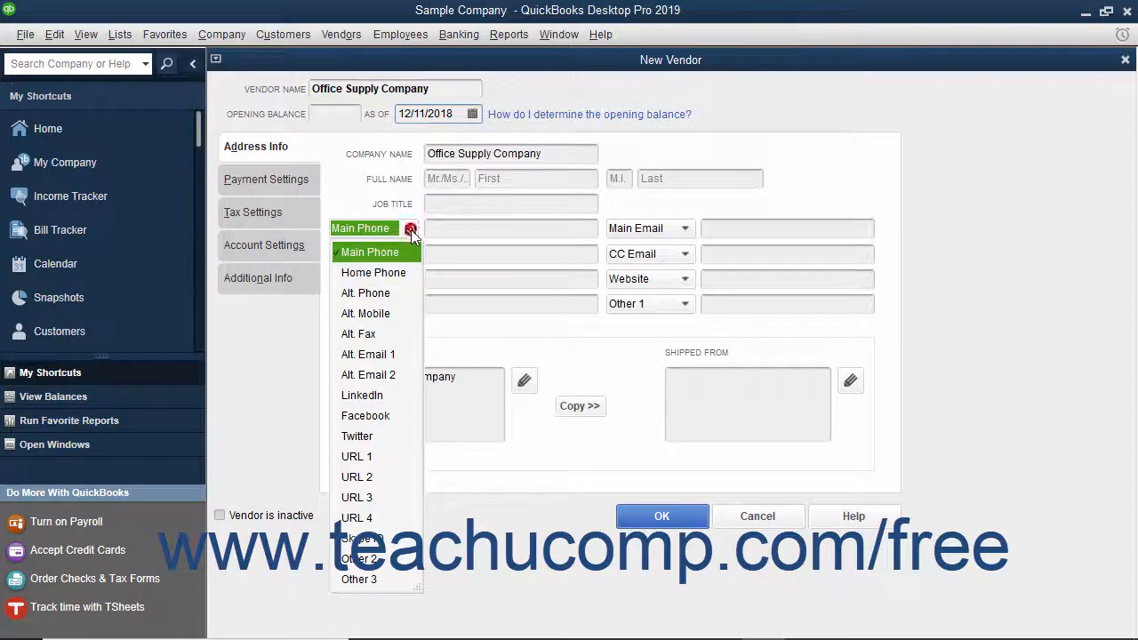
{"action": "left_click", "coordinate": [409, 229]}
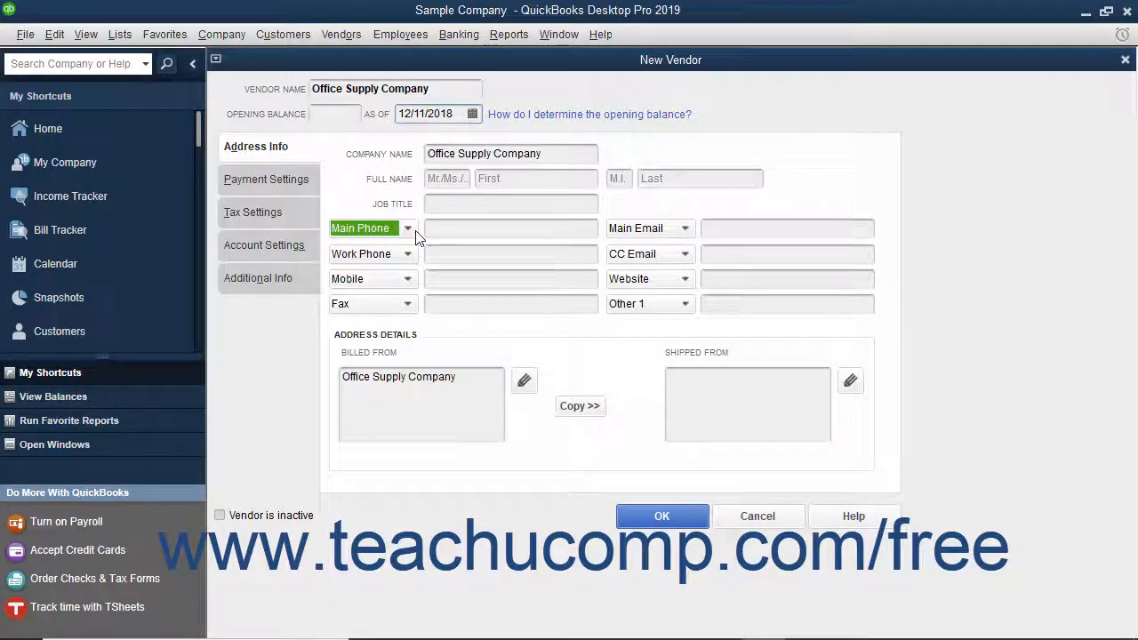
{"action": "left_click", "coordinate": [432, 229]}
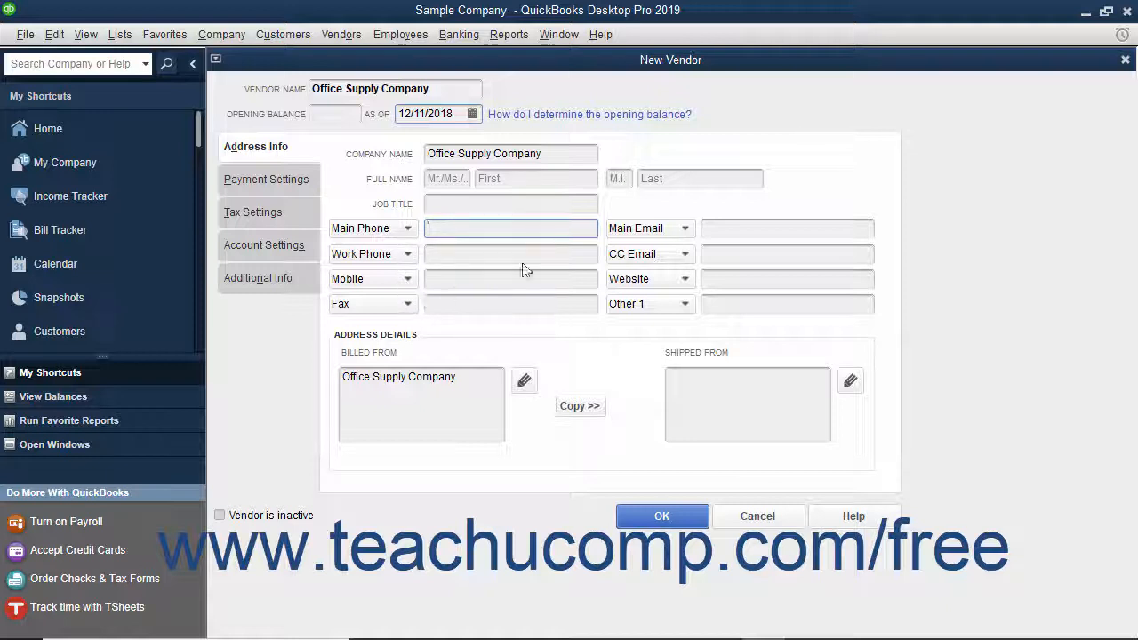
{"action": "left_click", "coordinate": [638, 311]}
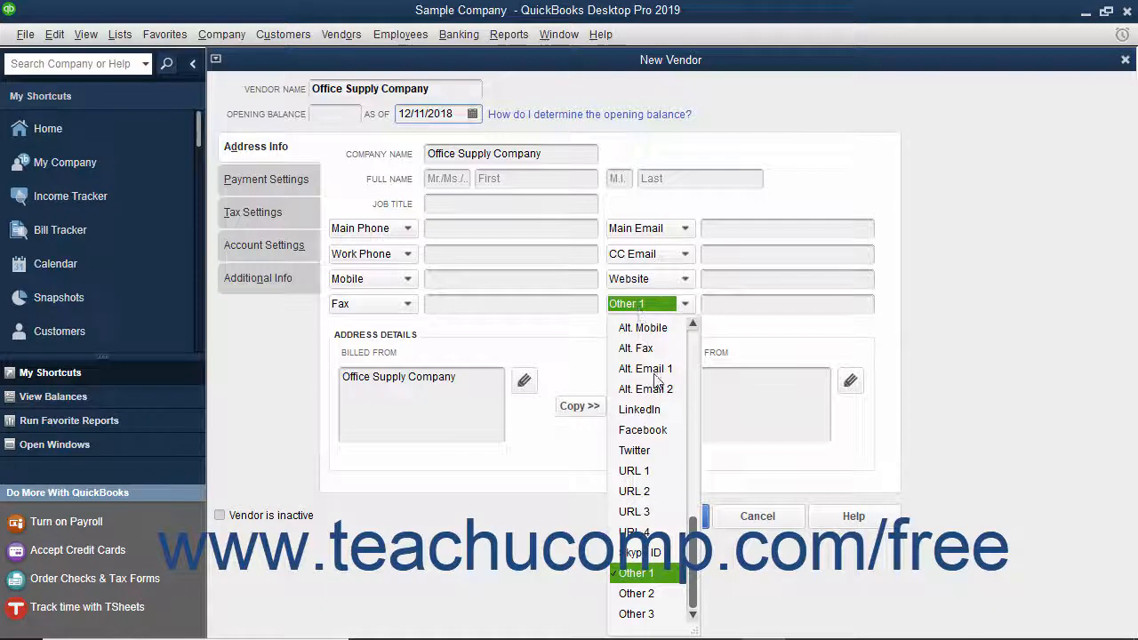
{"action": "scroll", "coordinate": [647, 384], "scroll_direction": "up", "scroll_amount": 1}
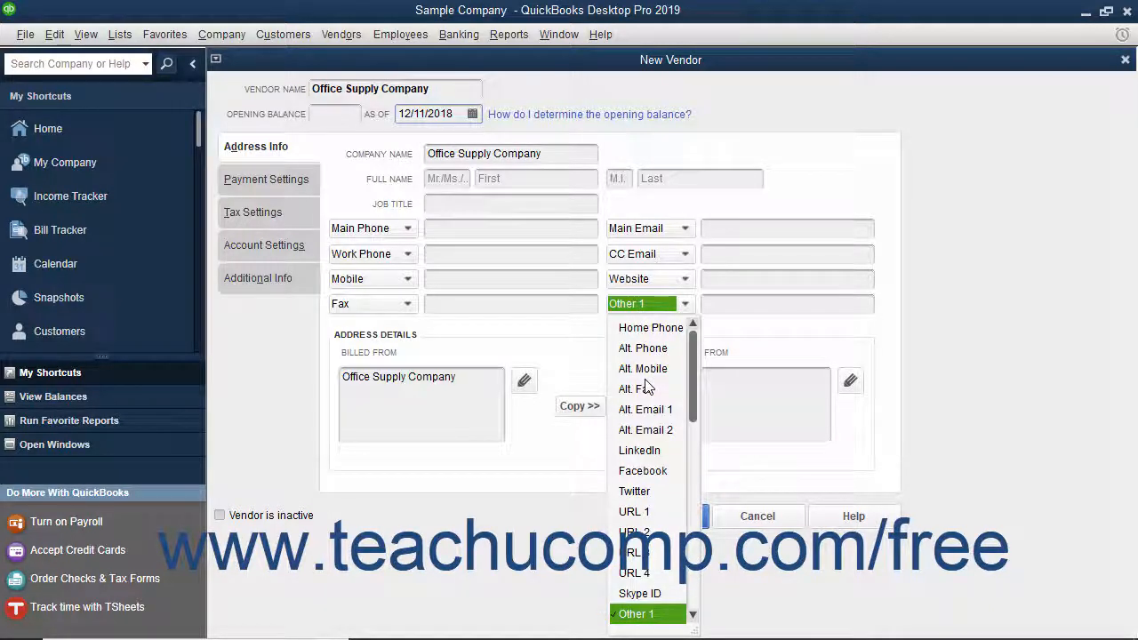
{"action": "scroll", "coordinate": [648, 387], "scroll_direction": "down", "scroll_amount": 1}
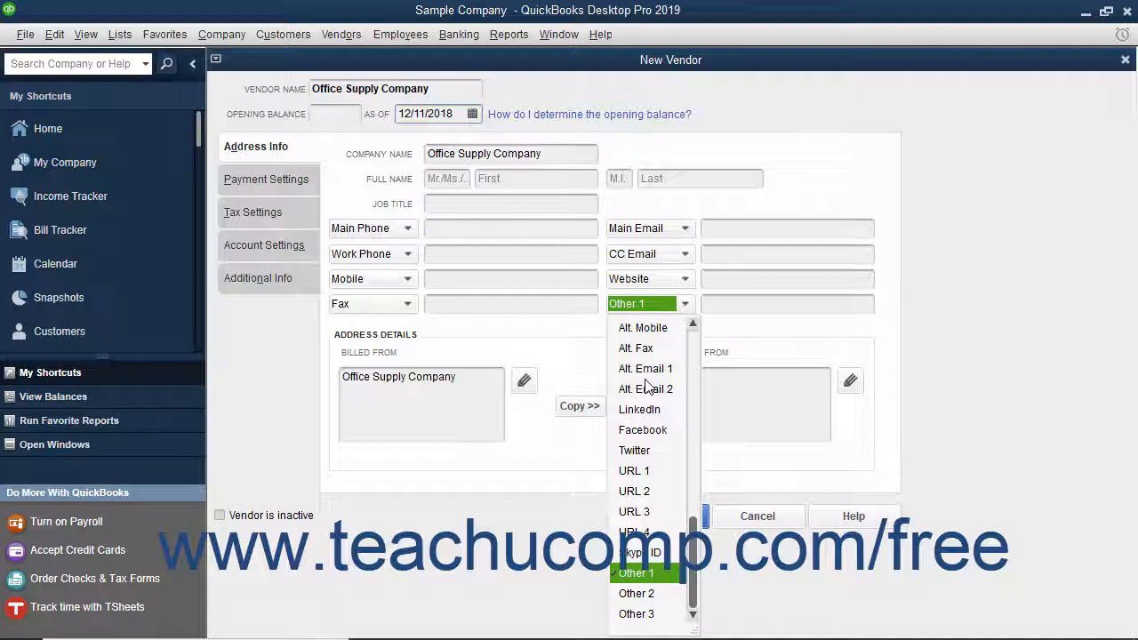
{"action": "left_click", "coordinate": [525, 333]}
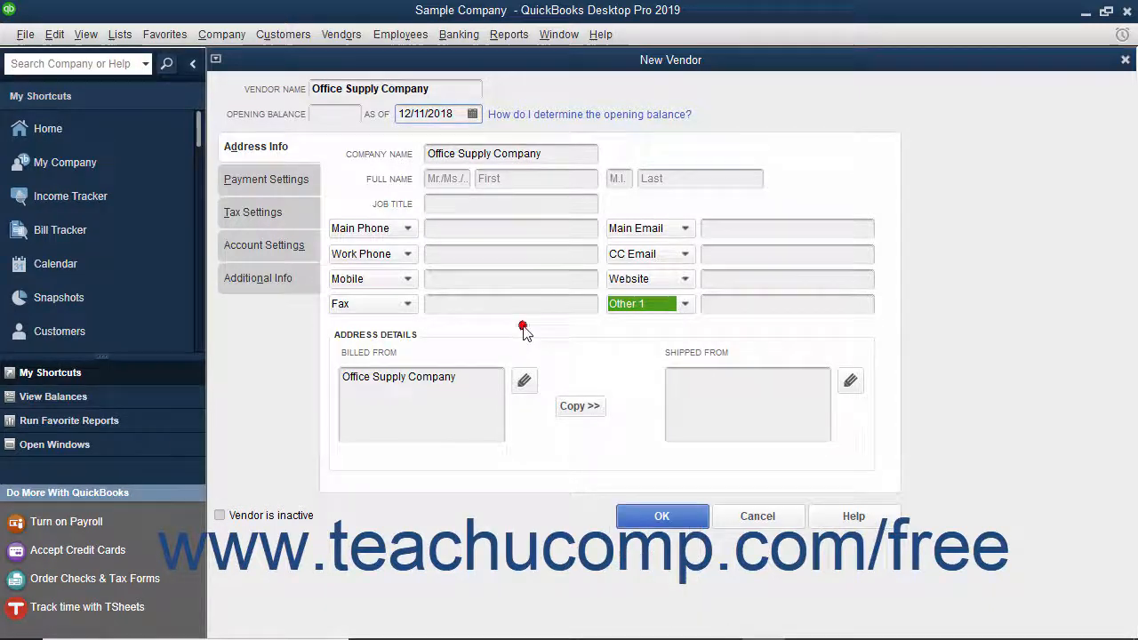
Fill in the vendor's billed-from street, city, state, postal code and country, and copy the address to the shipped-from address
{"action": "left_click", "coordinate": [473, 382]}
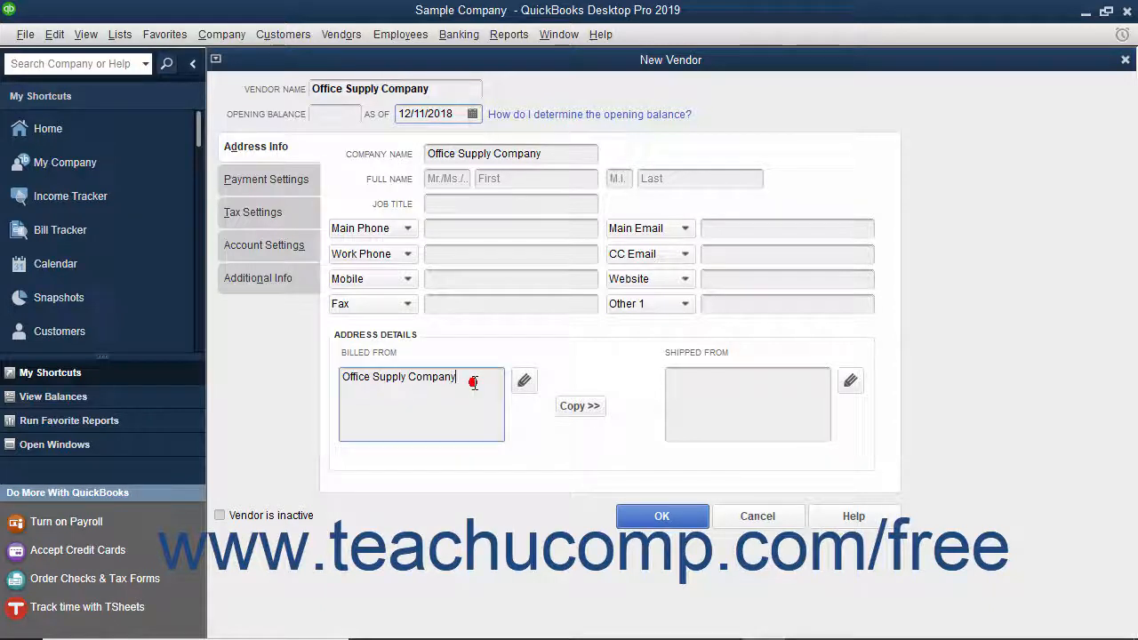
{"action": "left_click", "coordinate": [522, 385]}
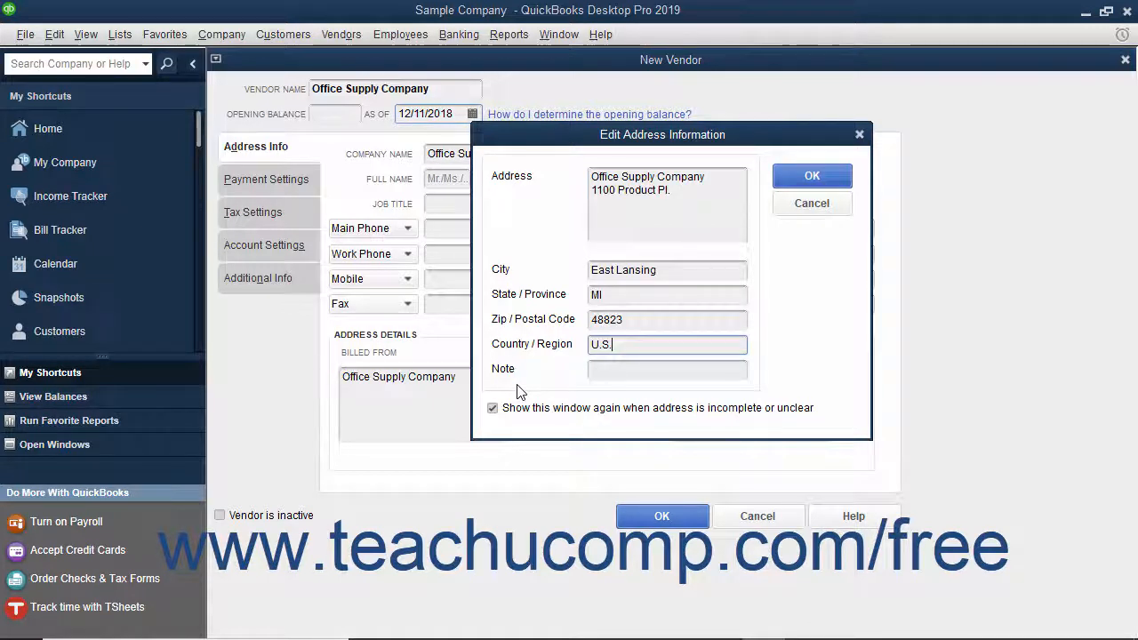
{"action": "left_click", "coordinate": [812, 177]}
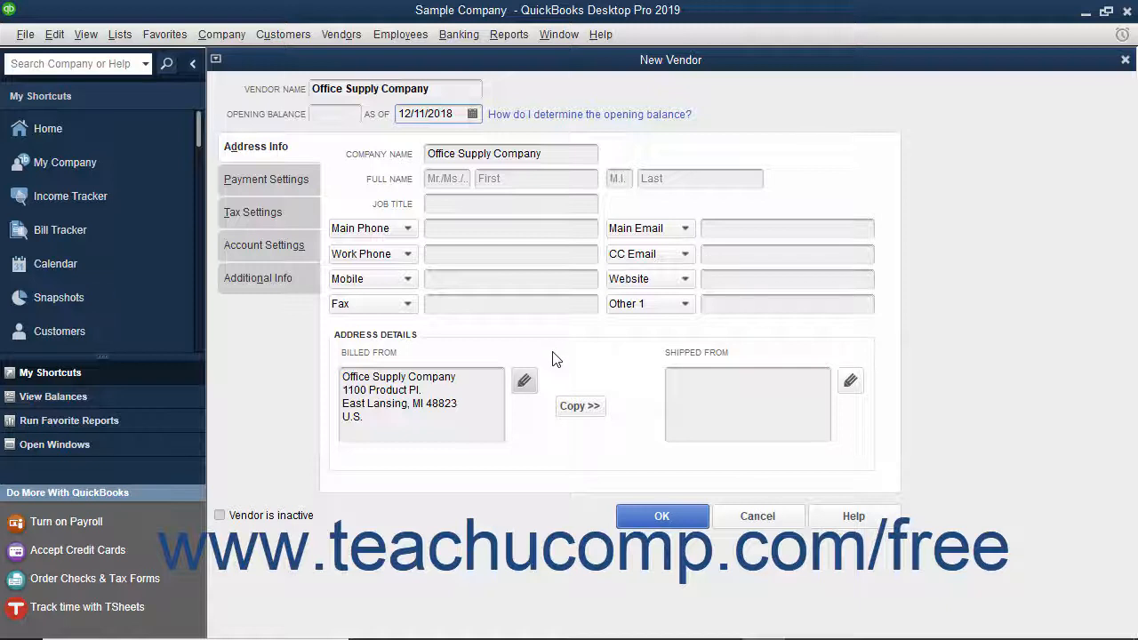
{"action": "left_click", "coordinate": [580, 406]}
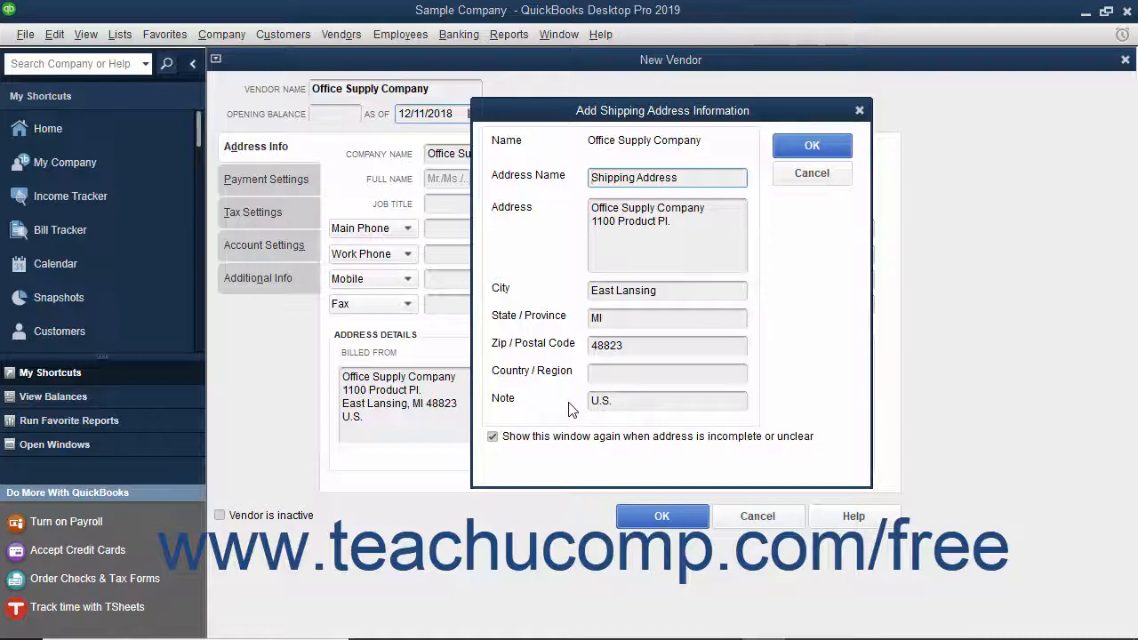
{"action": "left_click", "coordinate": [784, 146]}
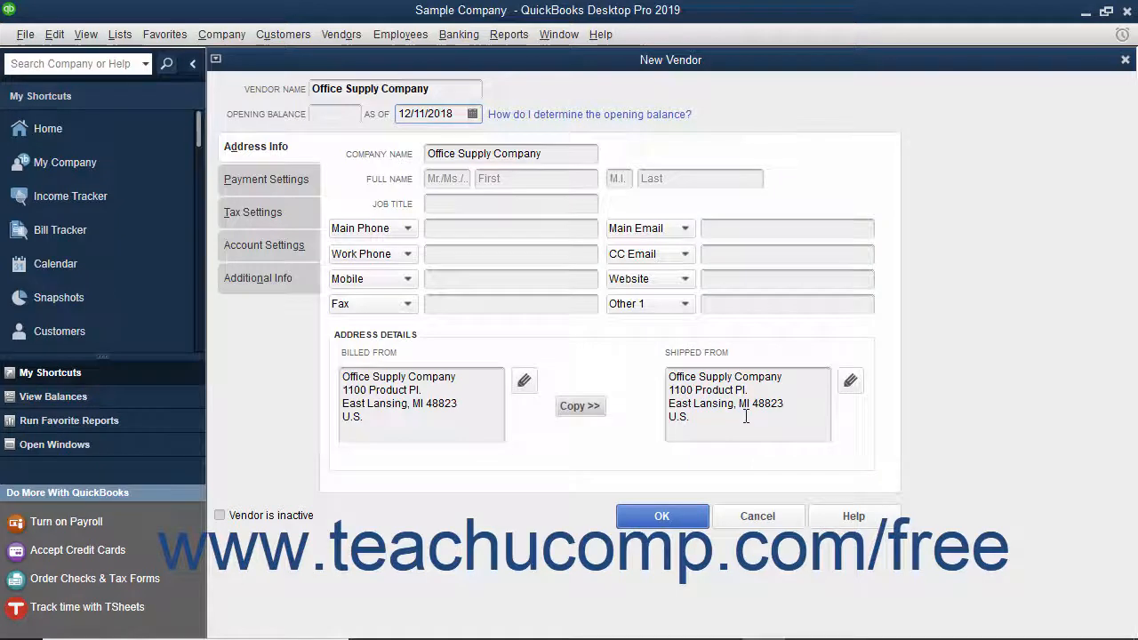
Enter the vendor's account number and set the payment terms to Net 30 in the payment settings
{"action": "left_click", "coordinate": [300, 181]}
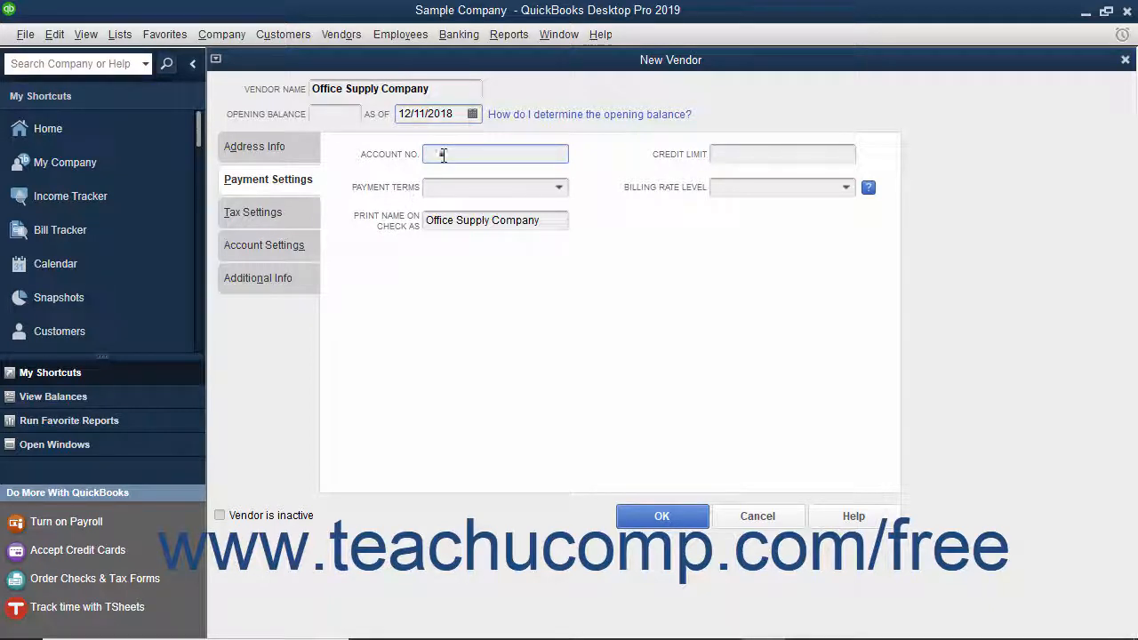
{"action": "type", "text": "23-56789"}
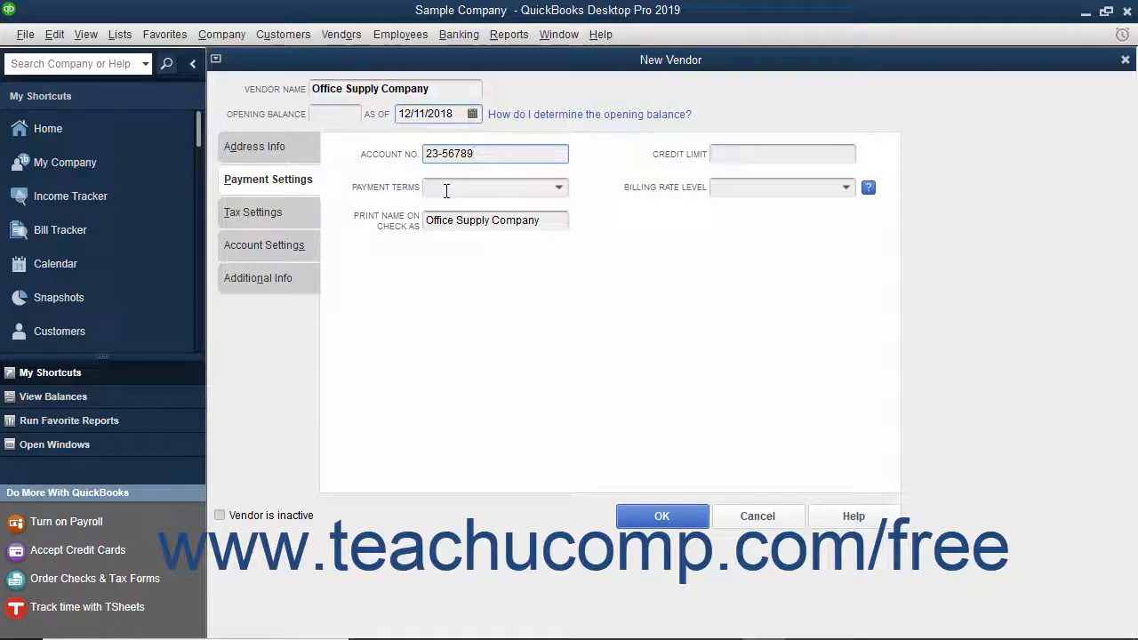
{"action": "left_click", "coordinate": [714, 156]}
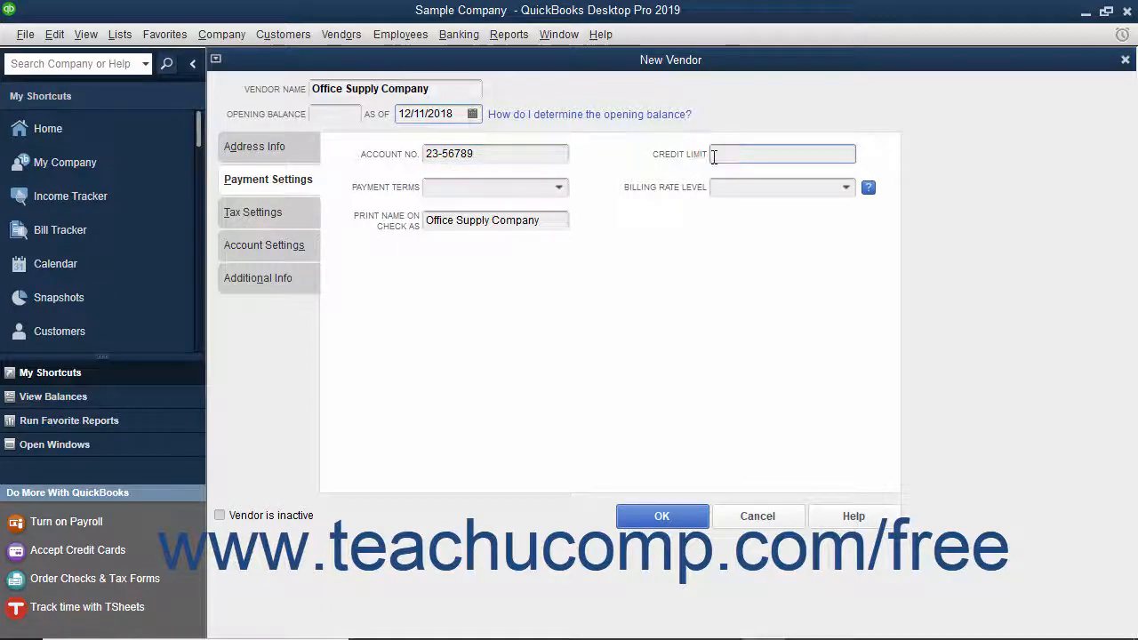
{"action": "left_click", "coordinate": [556, 191]}
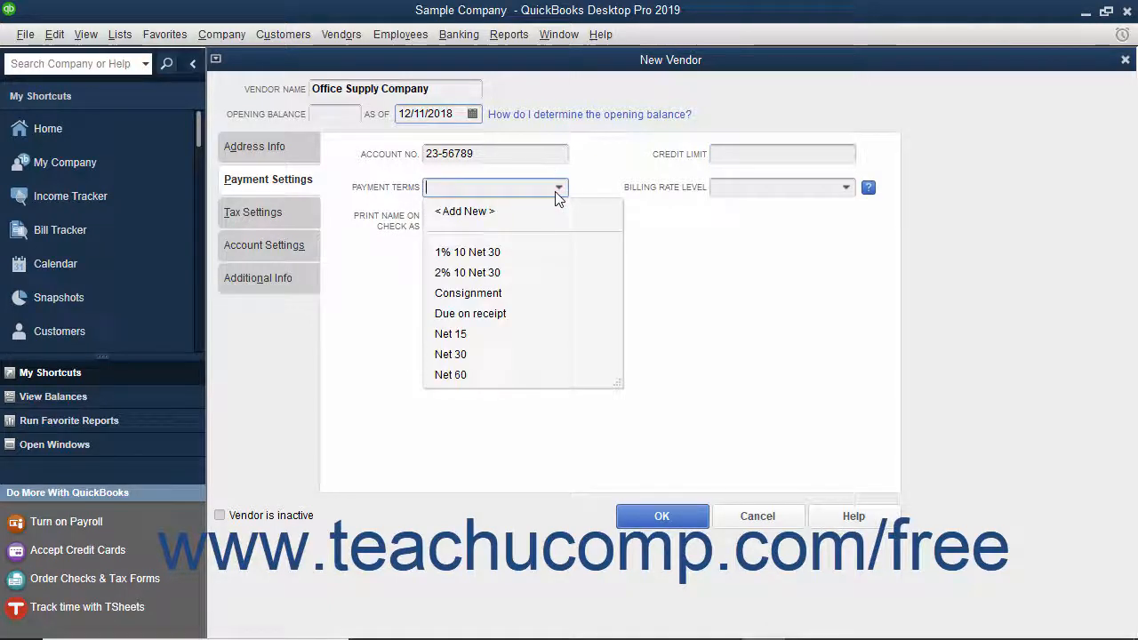
{"action": "left_click", "coordinate": [464, 354]}
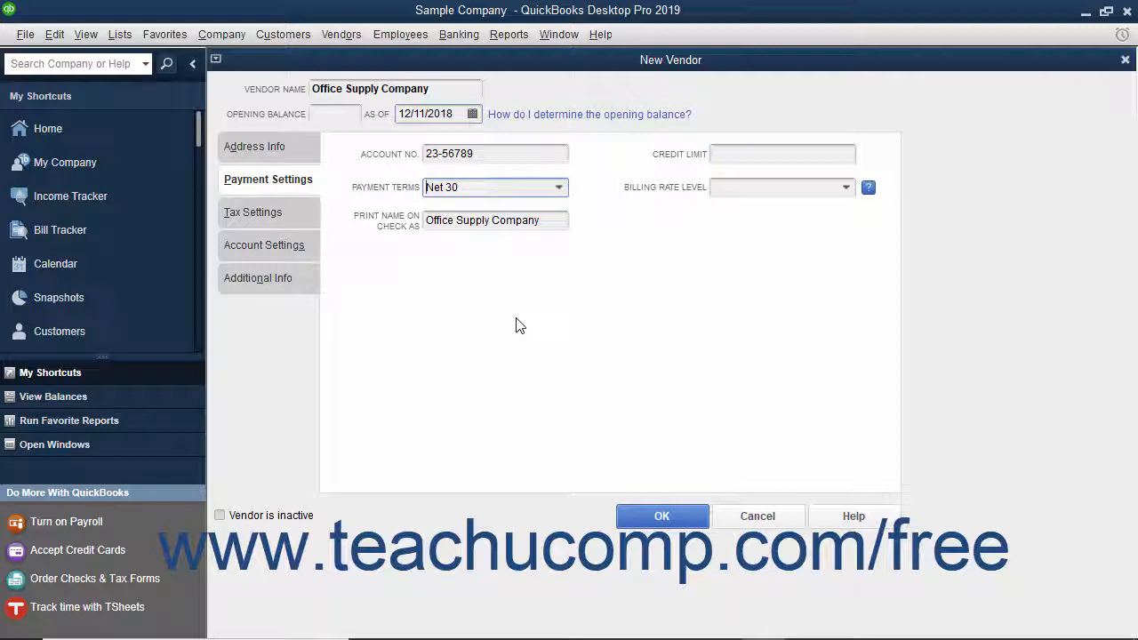
{"action": "left_click", "coordinate": [525, 221]}
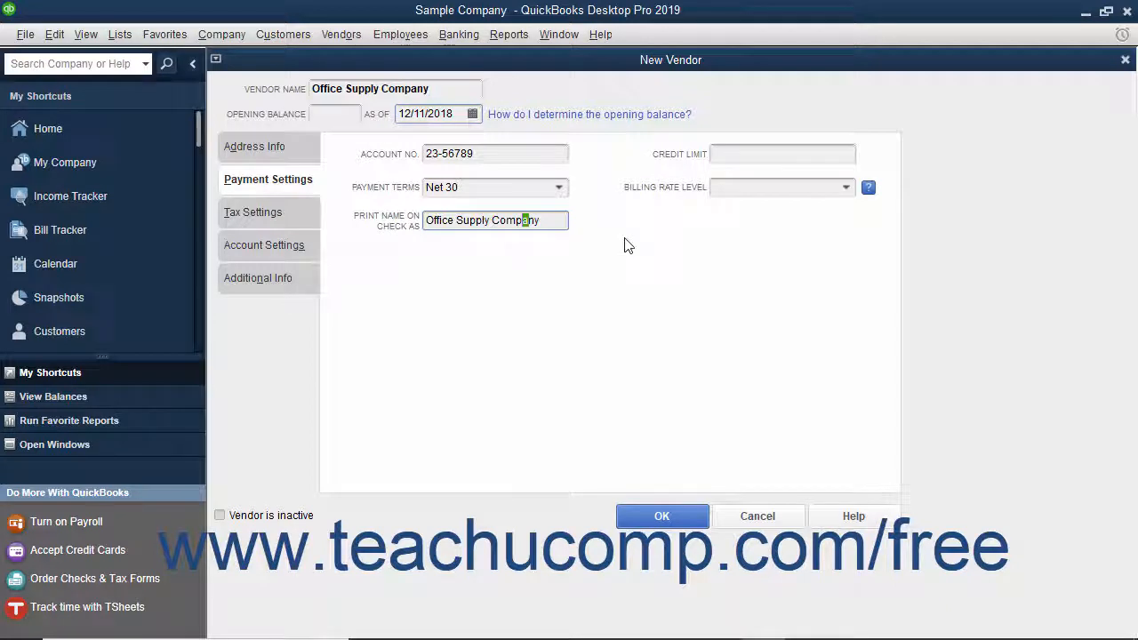
Check the vendor's tax settings, and set Office Supplies as the first expense account to prefill on this vendor's bills
{"action": "left_click", "coordinate": [278, 213]}
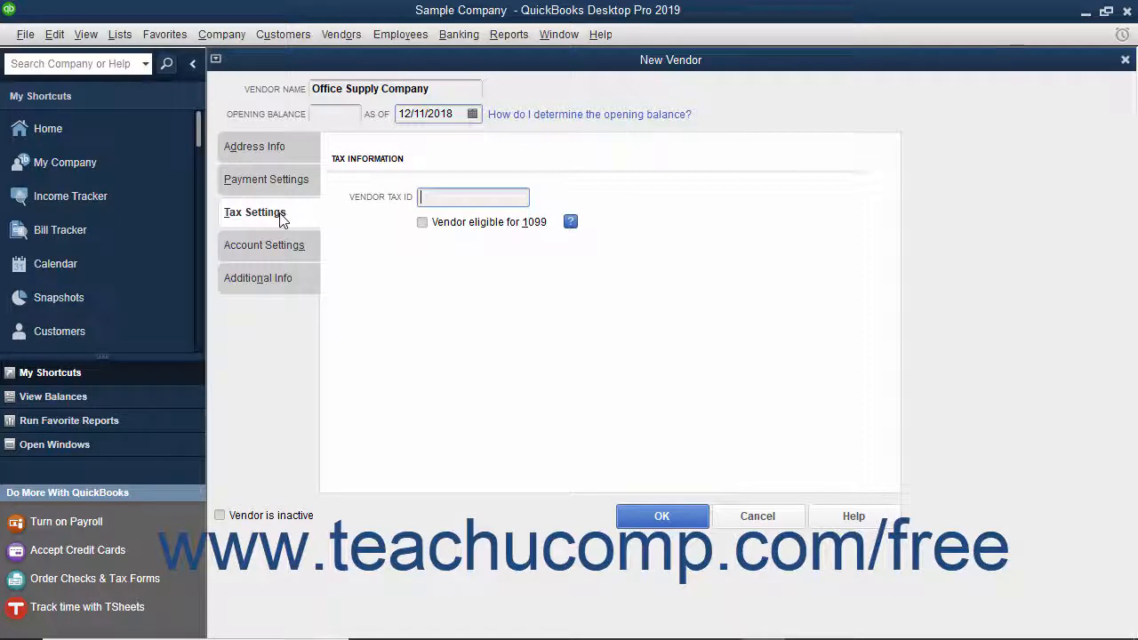
{"action": "left_click", "coordinate": [448, 197]}
{"action": "left_click", "coordinate": [299, 252]}
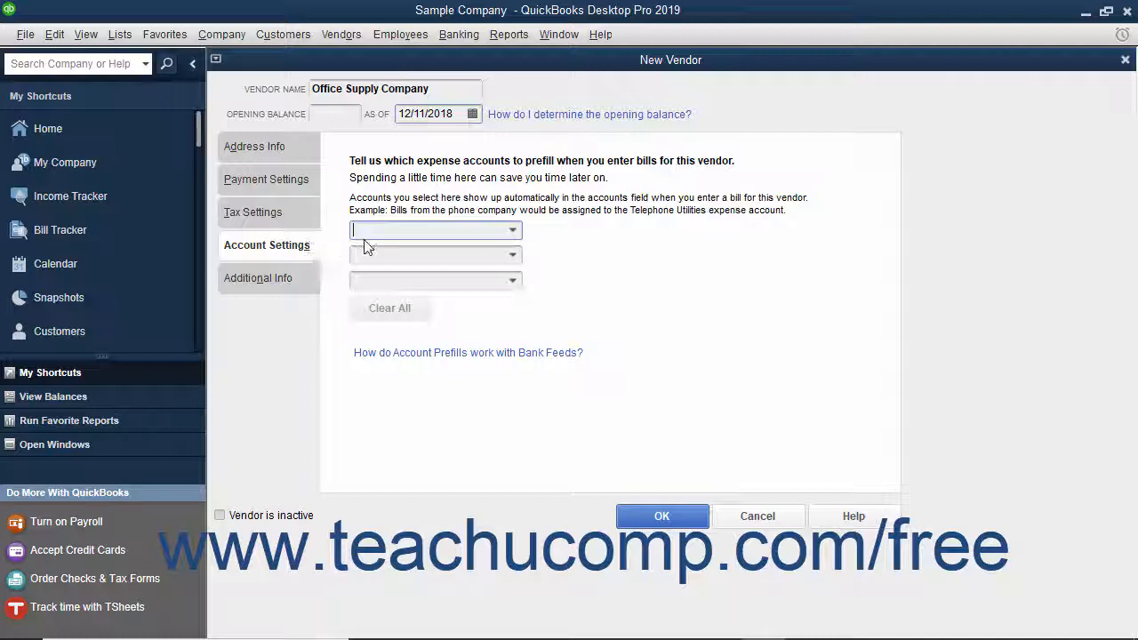
{"action": "left_click", "coordinate": [512, 230]}
{"action": "left_click", "coordinate": [437, 439]}
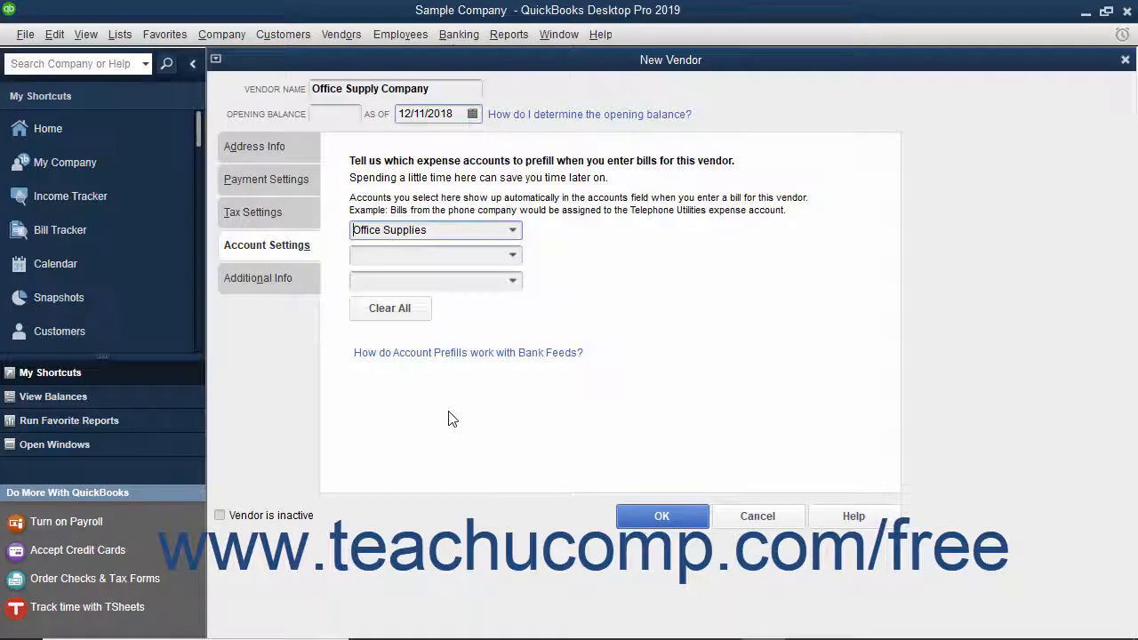
Set the vendor type to Supplies and save the new vendor record
{"action": "left_click", "coordinate": [299, 288]}
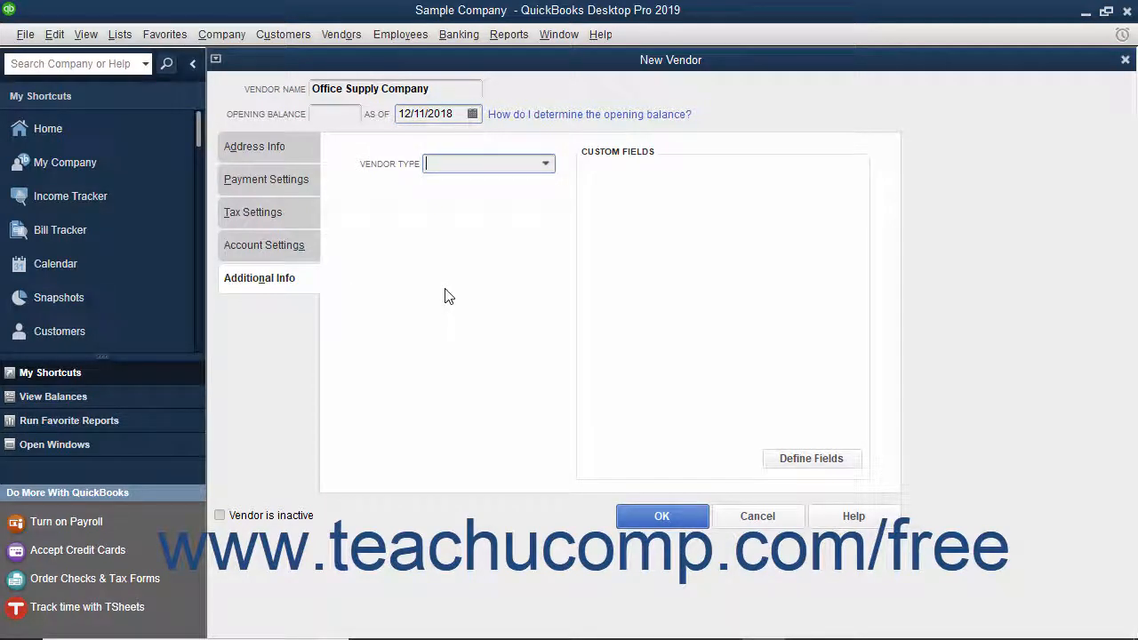
{"action": "left_click", "coordinate": [546, 166]}
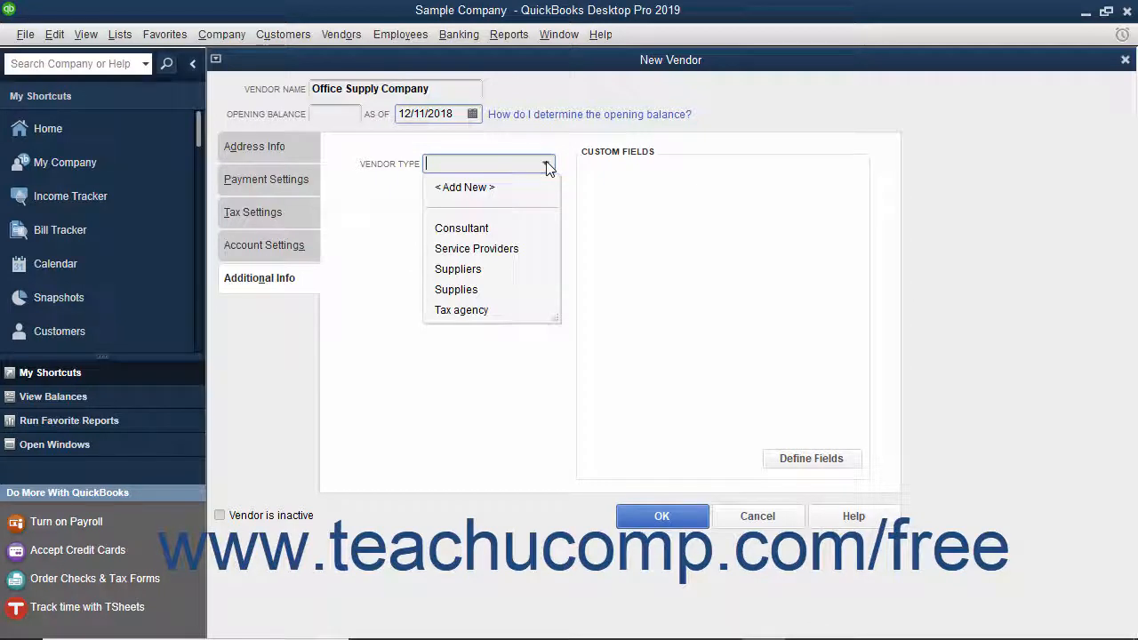
{"action": "left_click", "coordinate": [481, 288]}
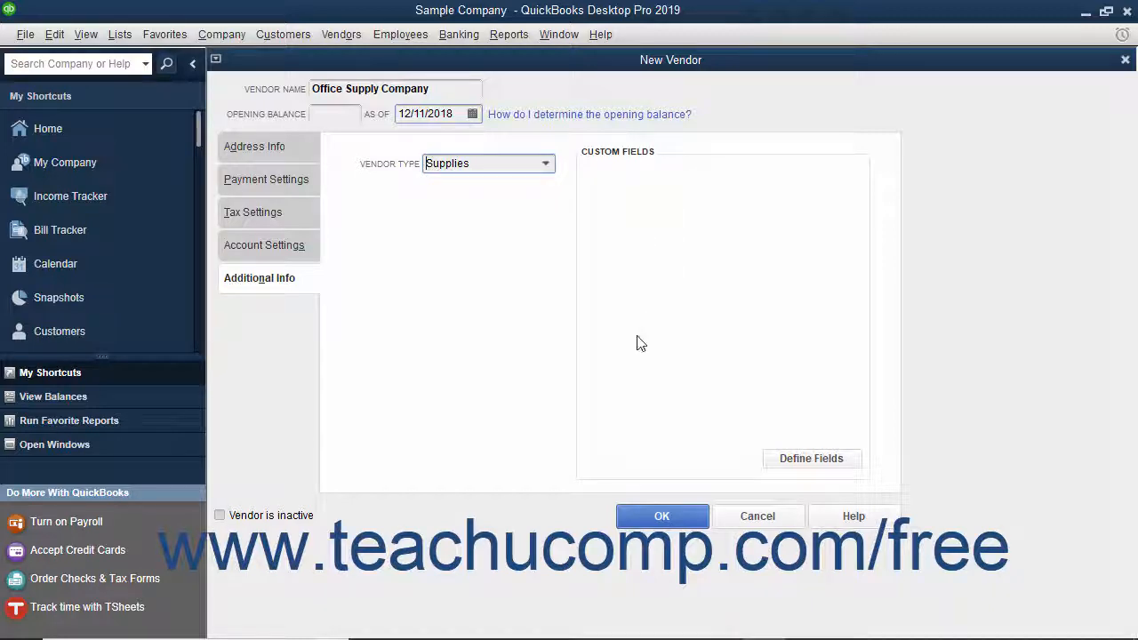
{"action": "left_click", "coordinate": [647, 517]}
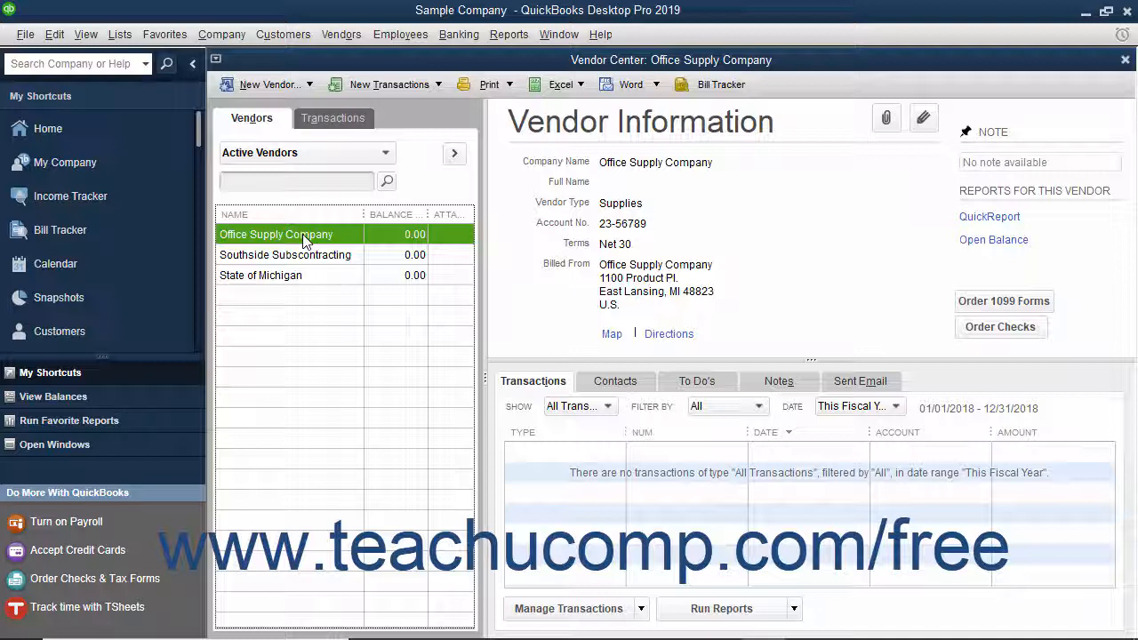
Open the Office Supply Company vendor record for editing, review its address information, and close it with OK
{"action": "left_click", "coordinate": [922, 122]}
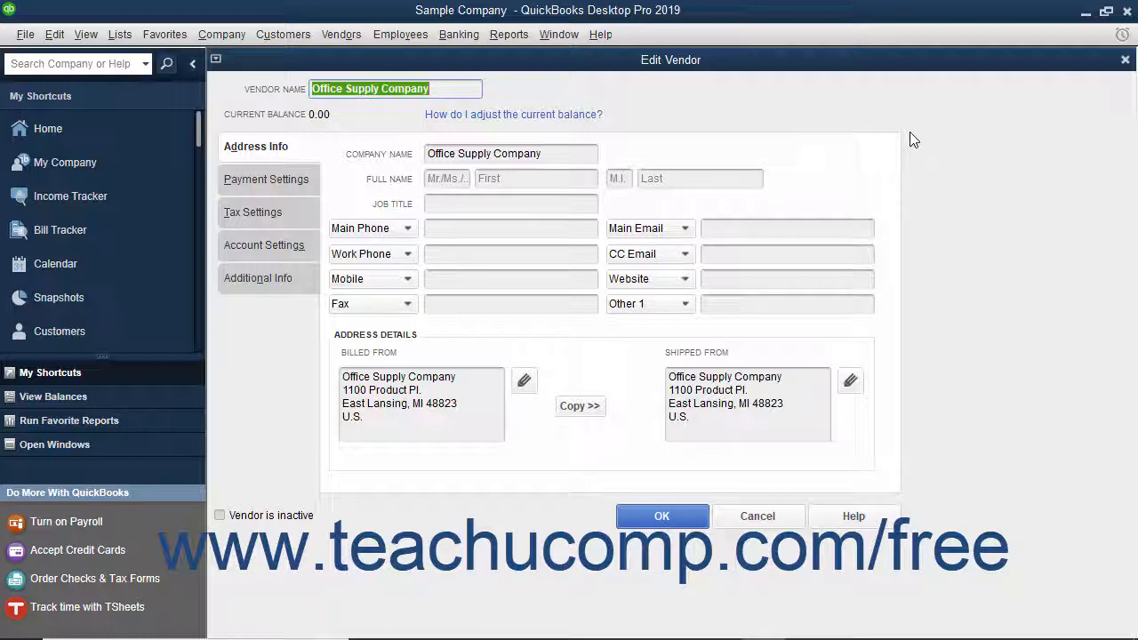
{"action": "left_click", "coordinate": [683, 516]}
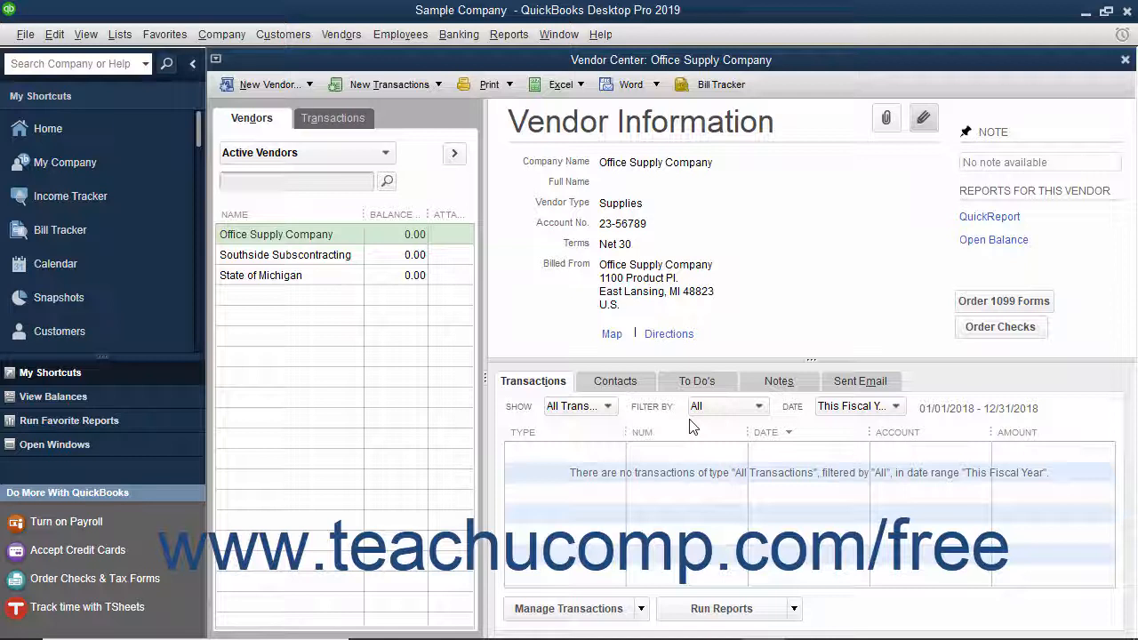
Delete the Southside Subcontracting vendor from the vendor list
{"action": "left_click", "coordinate": [325, 257]}
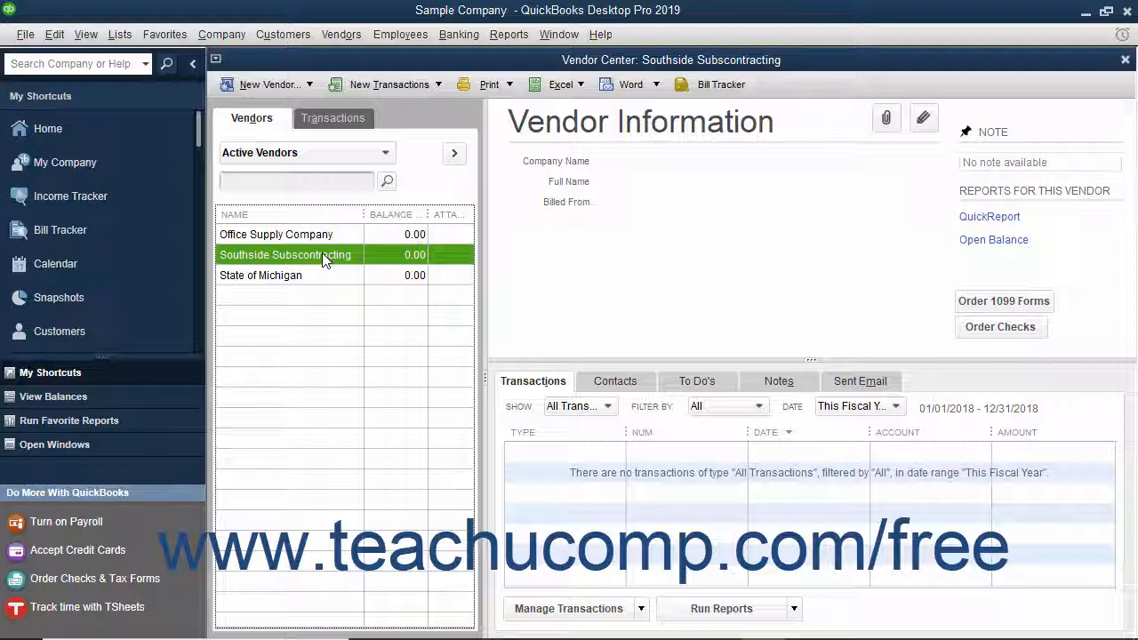
{"action": "left_click", "coordinate": [54, 35]}
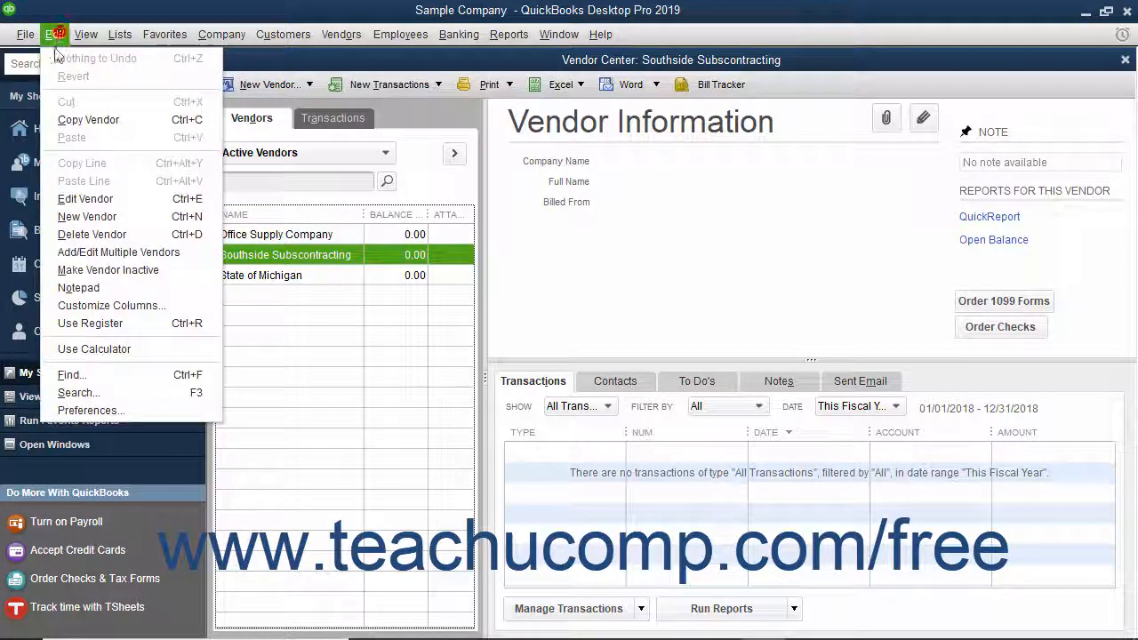
{"action": "left_click", "coordinate": [88, 234]}
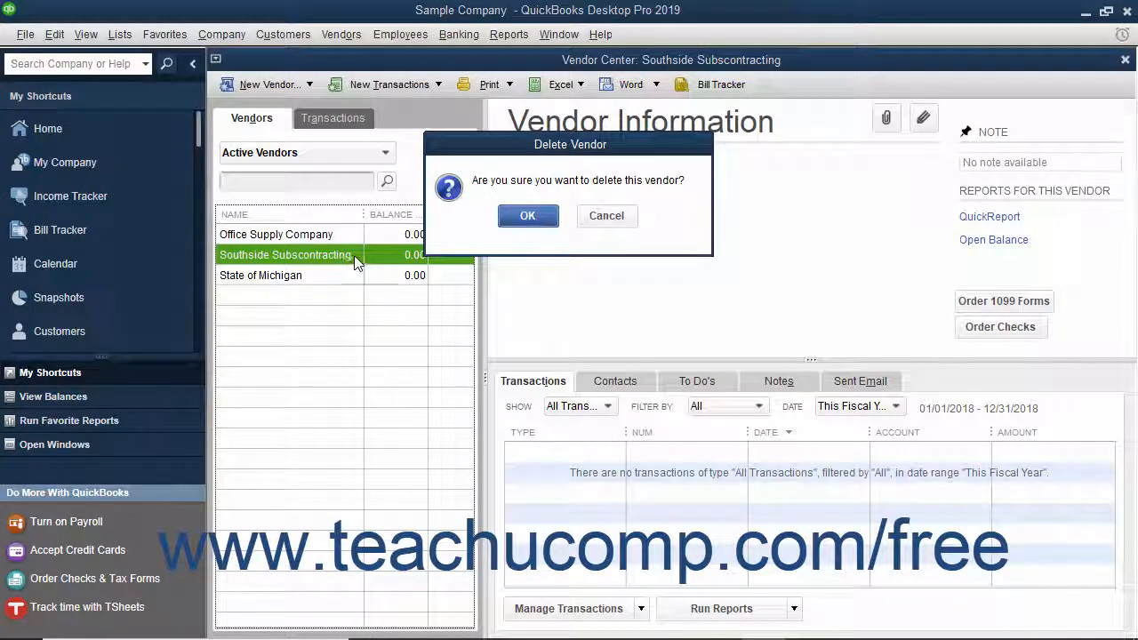
{"action": "left_click", "coordinate": [536, 220]}
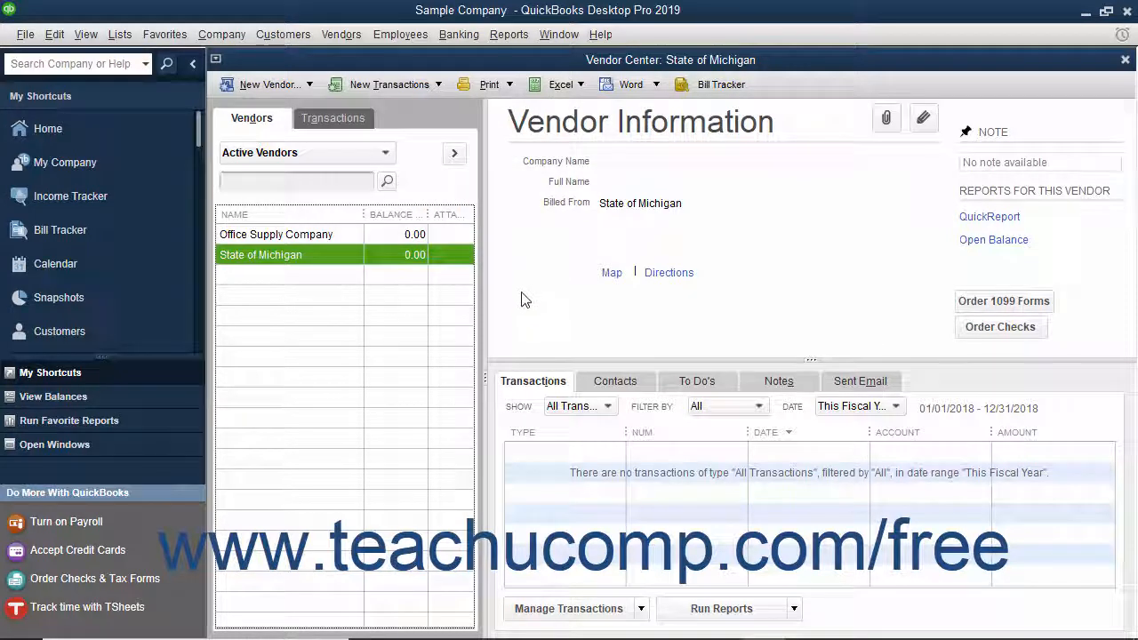